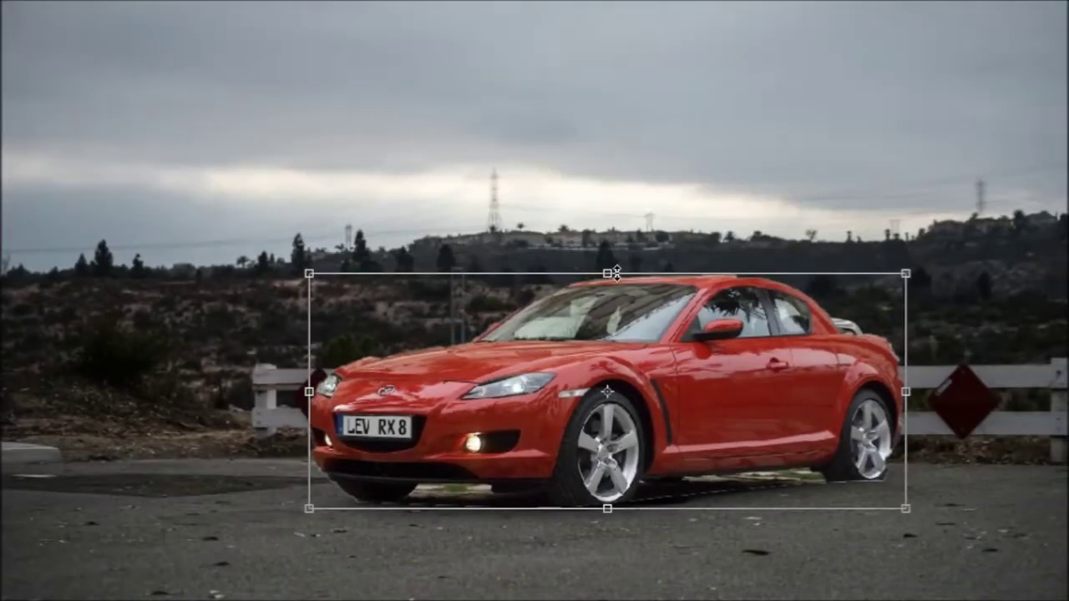
- Nudge the car layer up slightly with Free Transform
left_click_drag(710, 354, 711, 345)
key("Return")
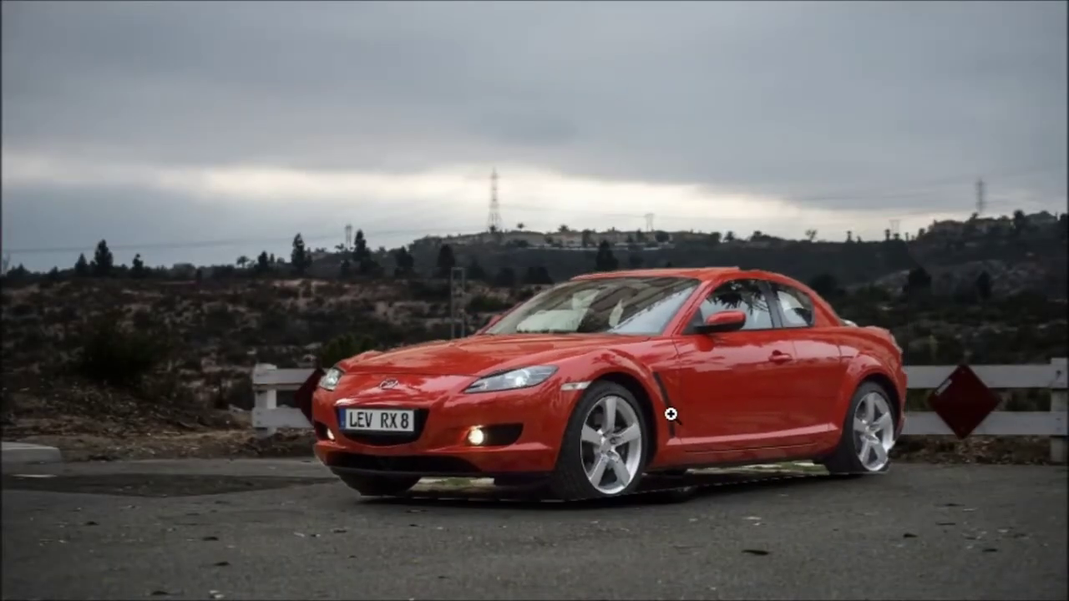
key("ctrl+t")
key("Return")
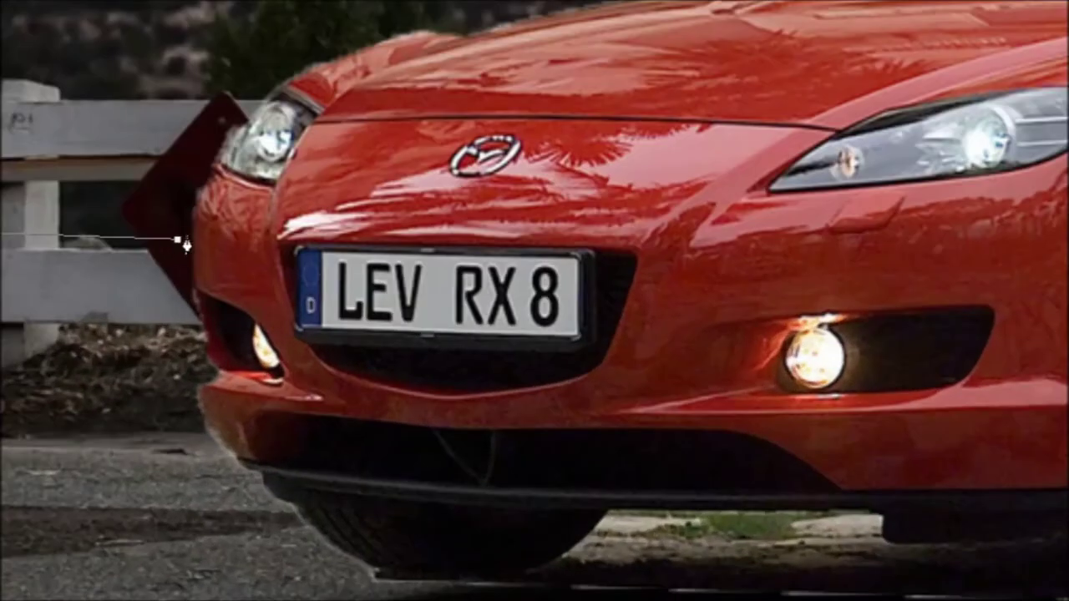
- Trace the car's body and wheel outline with the Pen tool and make it a selection
left_click(193, 508)
left_click_drag(246, 533, 292, 524)
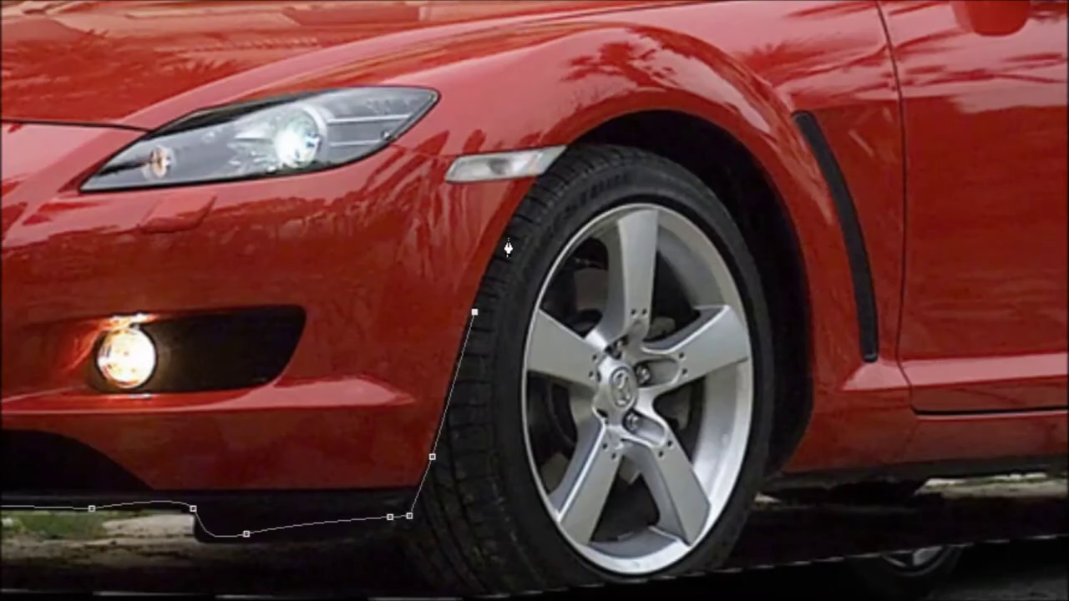
left_click(771, 486)
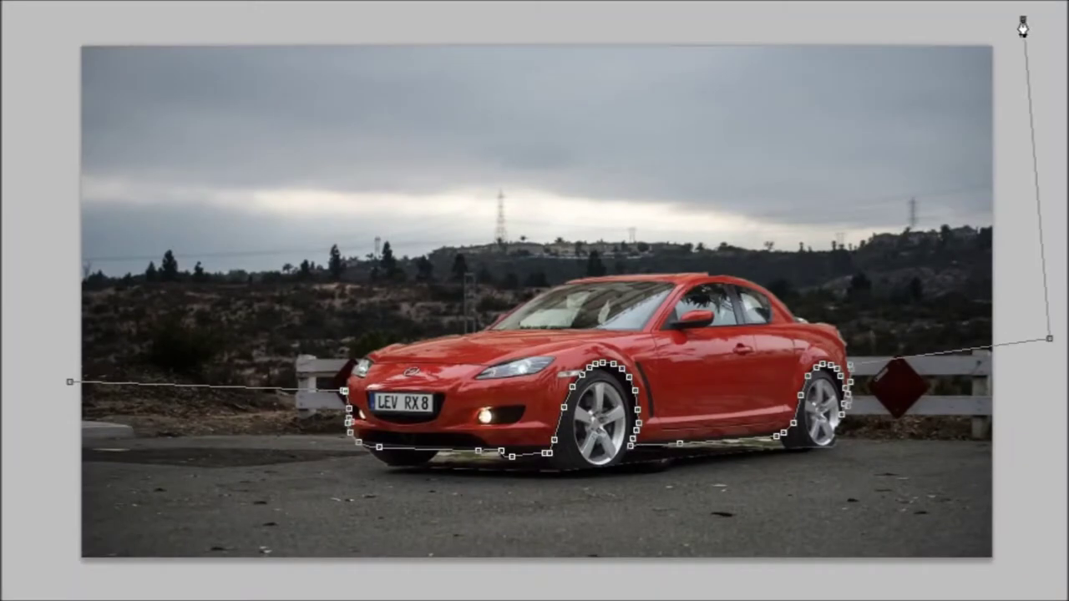
left_click(64, 37)
left_click(69, 382)
right_click(195, 203)
left_click(293, 312)
left_click(108, 138)
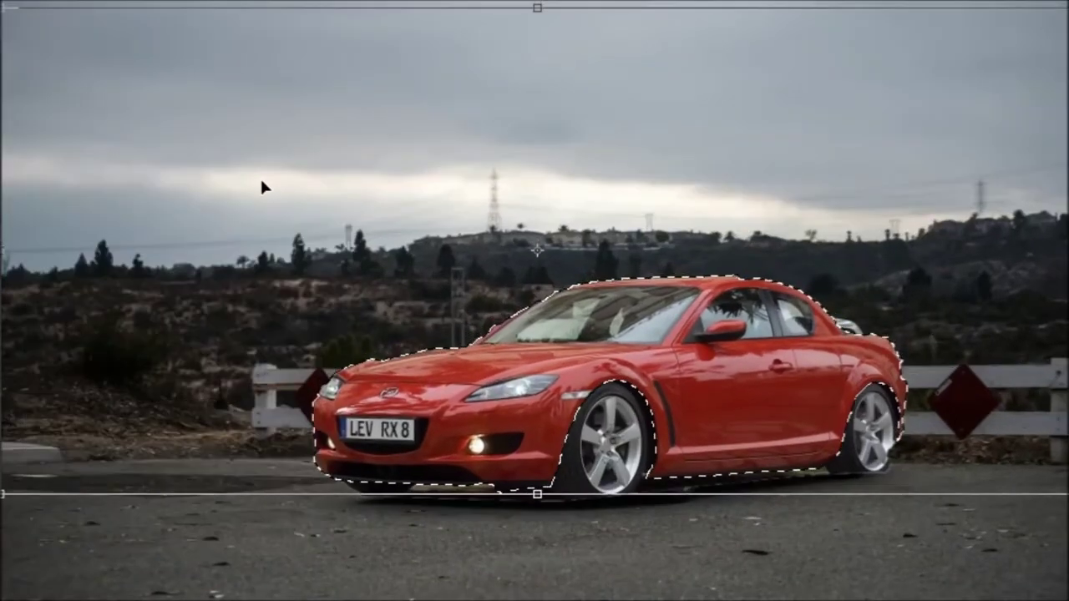
- Commit the transform, deselect, and convert the under-car path into a selection for brushing
key("Return")
key("ctrl+d")
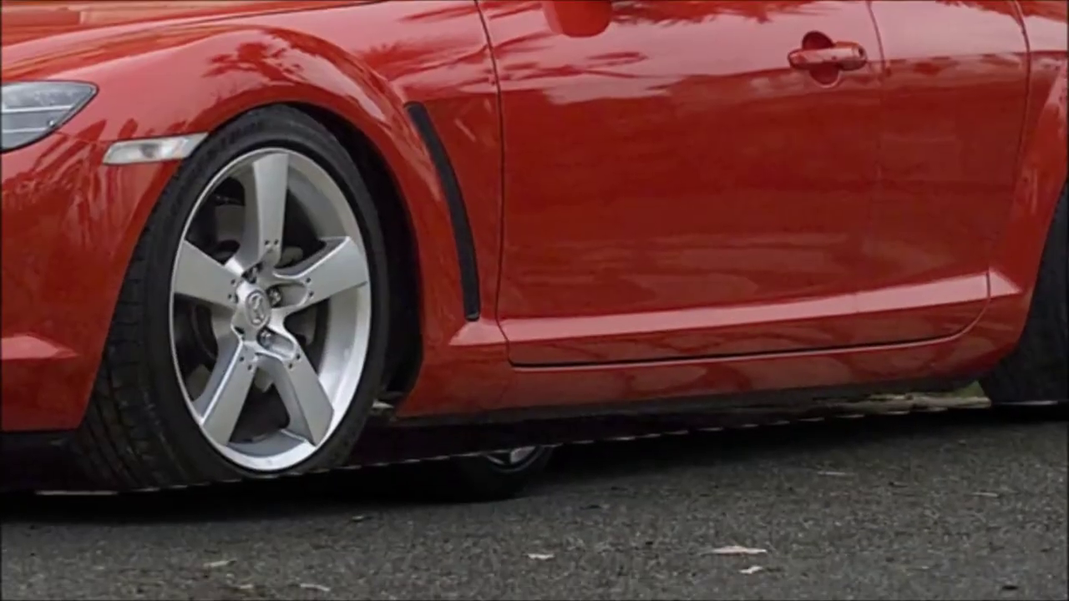
key("ctrl+Return")
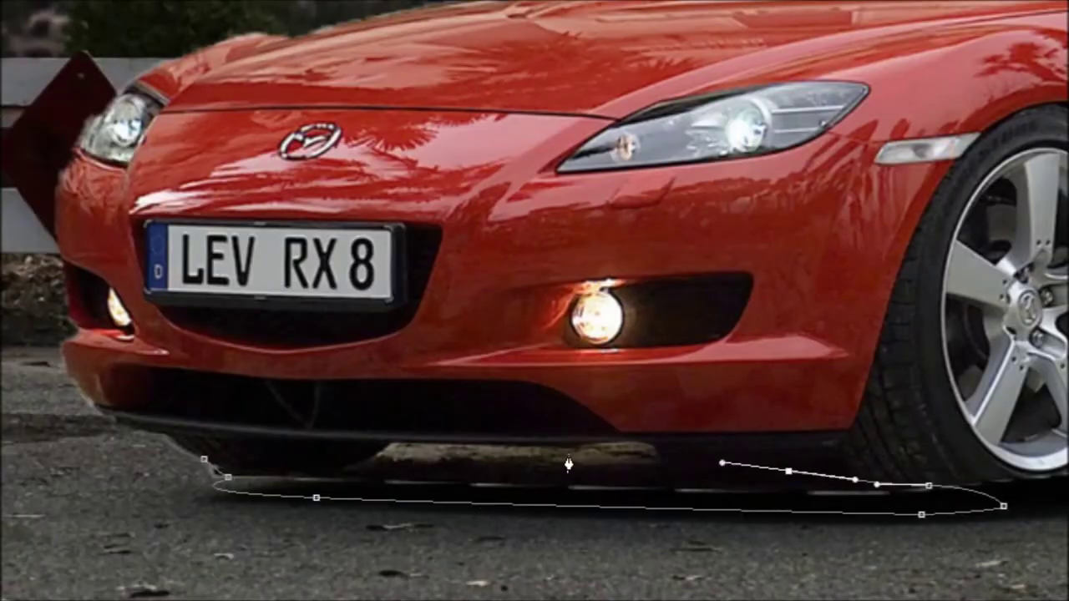
right_click(567, 464)
left_click(412, 587)
key("Return")
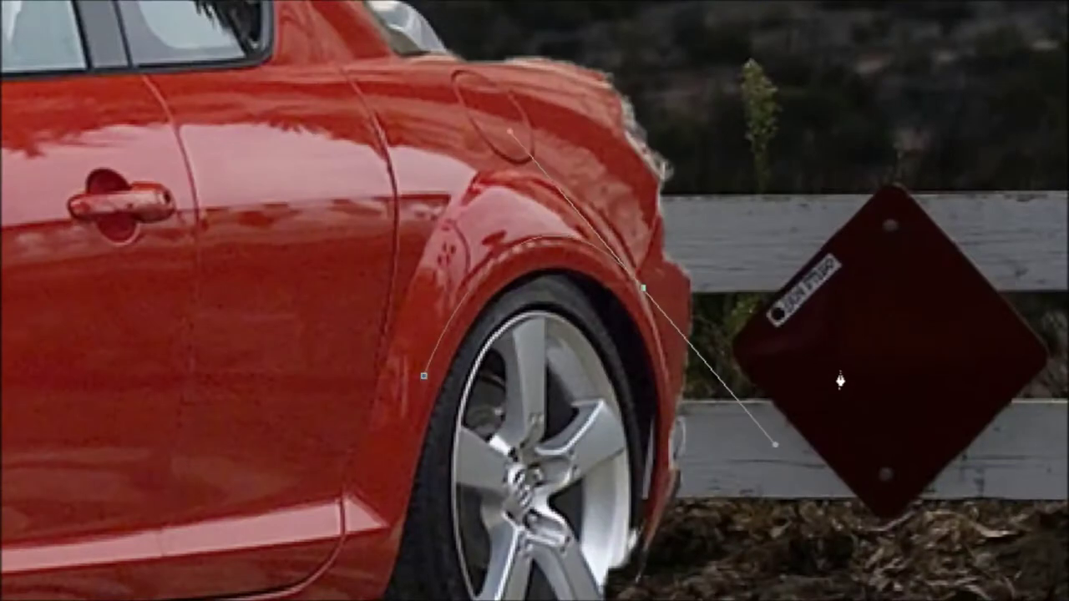
- Push the rear fender selection out into a flare and paint the gap red
left_click(92, 133)
left_click_drag(609, 334, 710, 315)
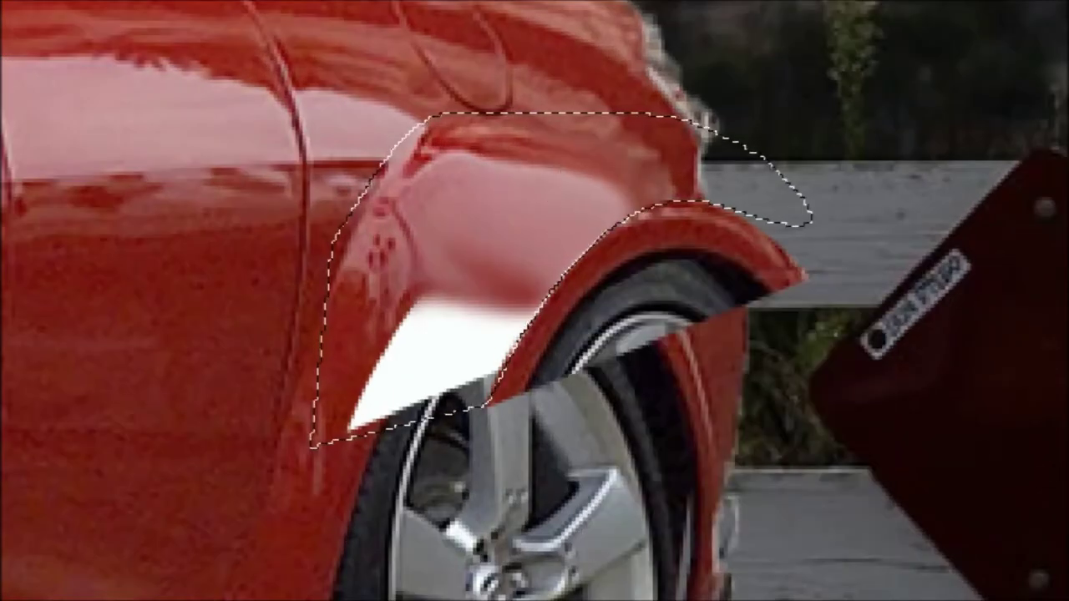
mouse_move(518, 250)
left_mouse_down()
mouse_move(382, 377)
mouse_move(432, 385)
left_mouse_up()
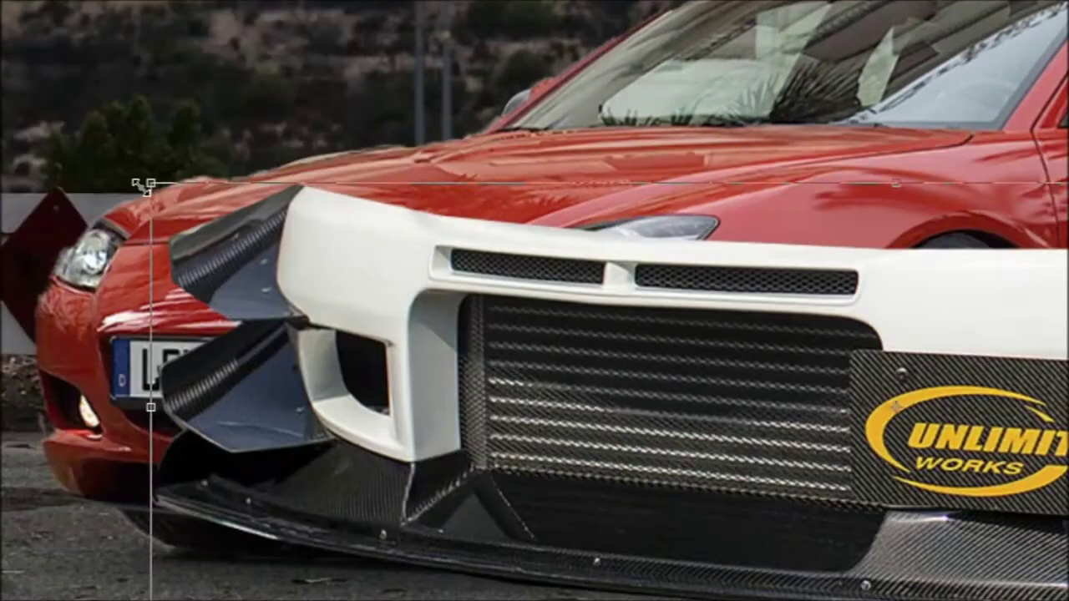
- Scale the white race bumper down to fit the car's front end
left_click_drag(144, 185, 899, 400)
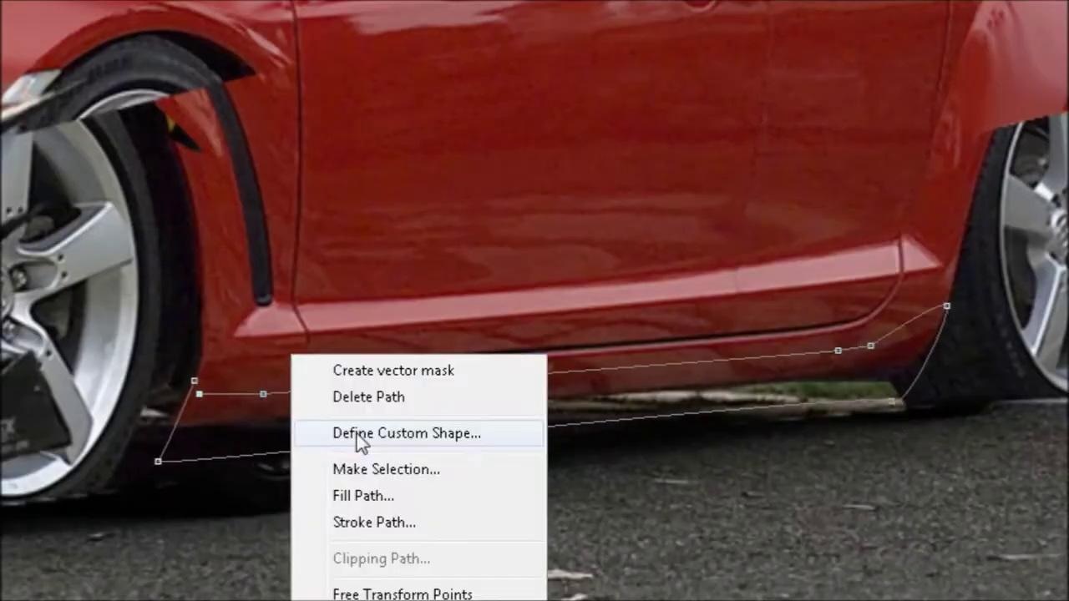
- Brush the rocker strip dark and stretch the side skirt along the car's side
left_click_drag(813, 417, 187, 459)
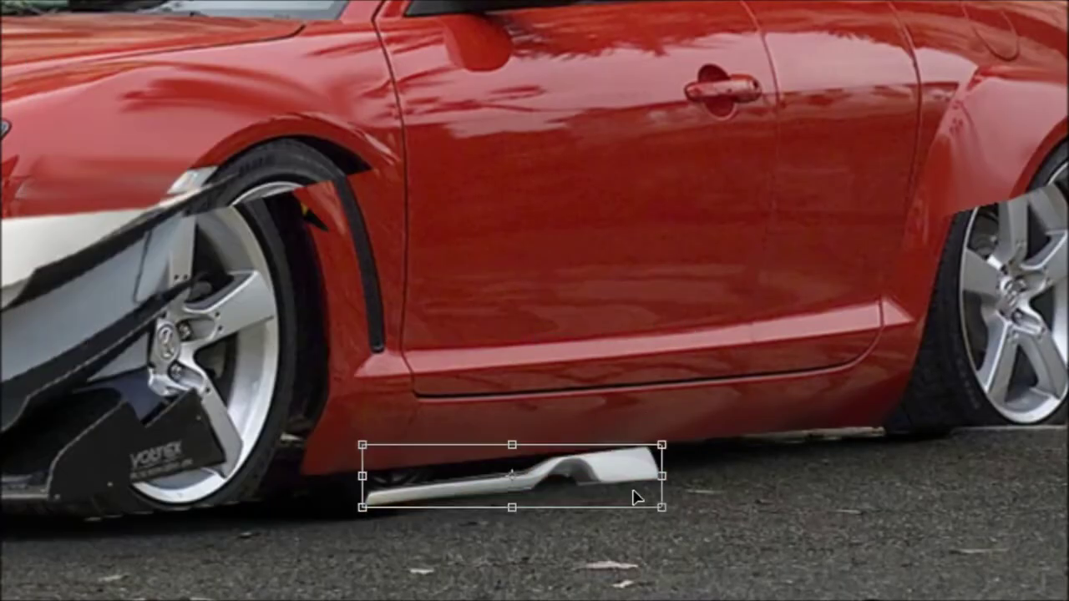
mouse_move(640, 496)
left_mouse_down()
mouse_move(818, 485)
mouse_move(967, 432)
left_mouse_up()
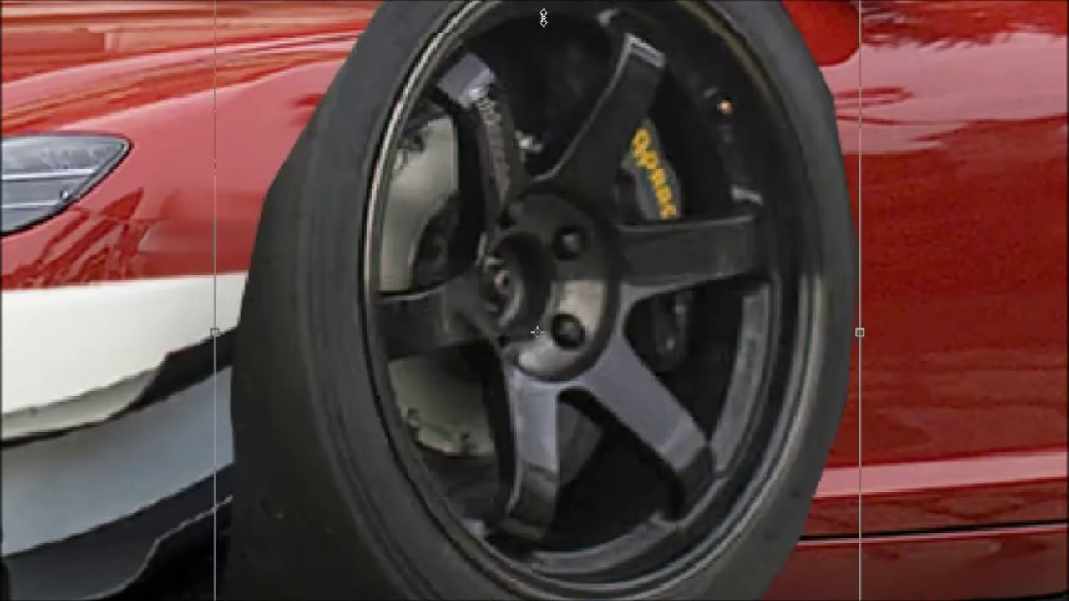
- Resize the black wheels to fit the front arch and widen the rear one to fill its arch
left_click_drag(542, 15, 543, 138)
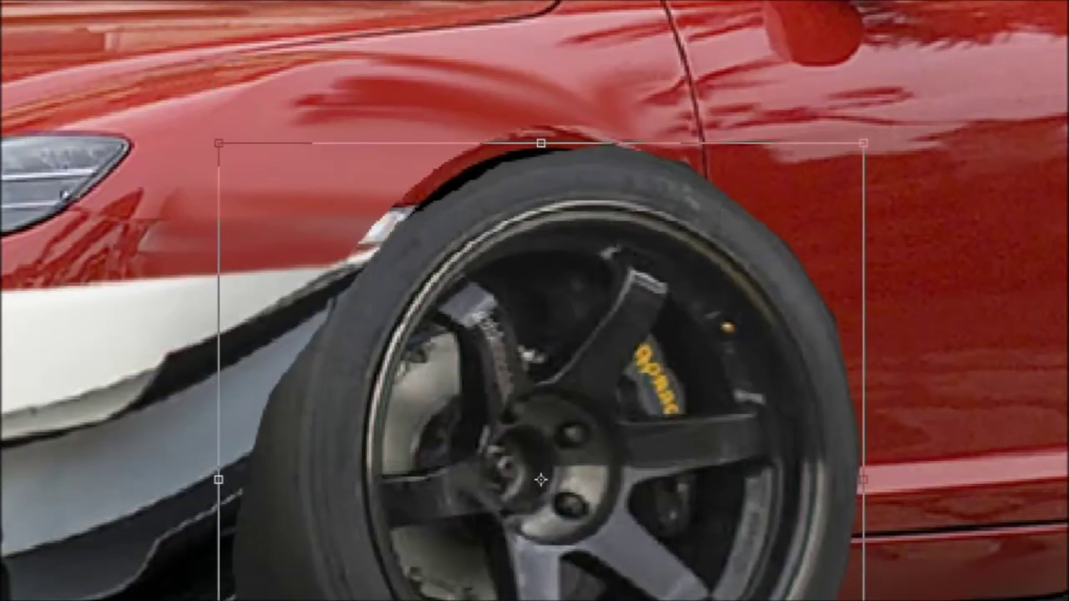
left_click_drag(863, 441, 787, 441)
left_click_drag(220, 441, 287, 440)
left_click_drag(528, 143, 528, 159)
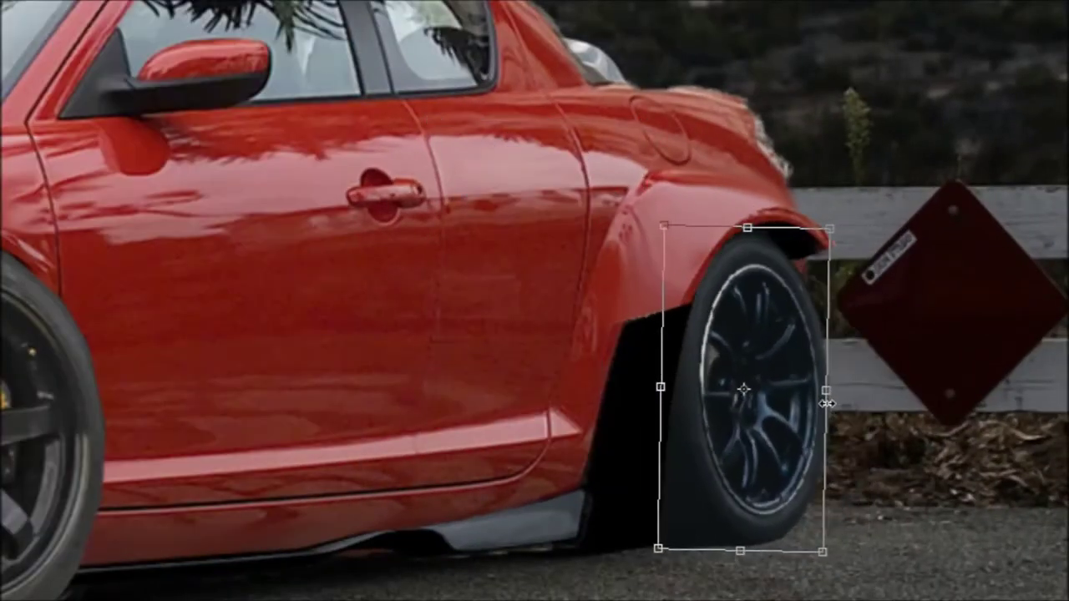
left_click_drag(831, 402, 856, 393)
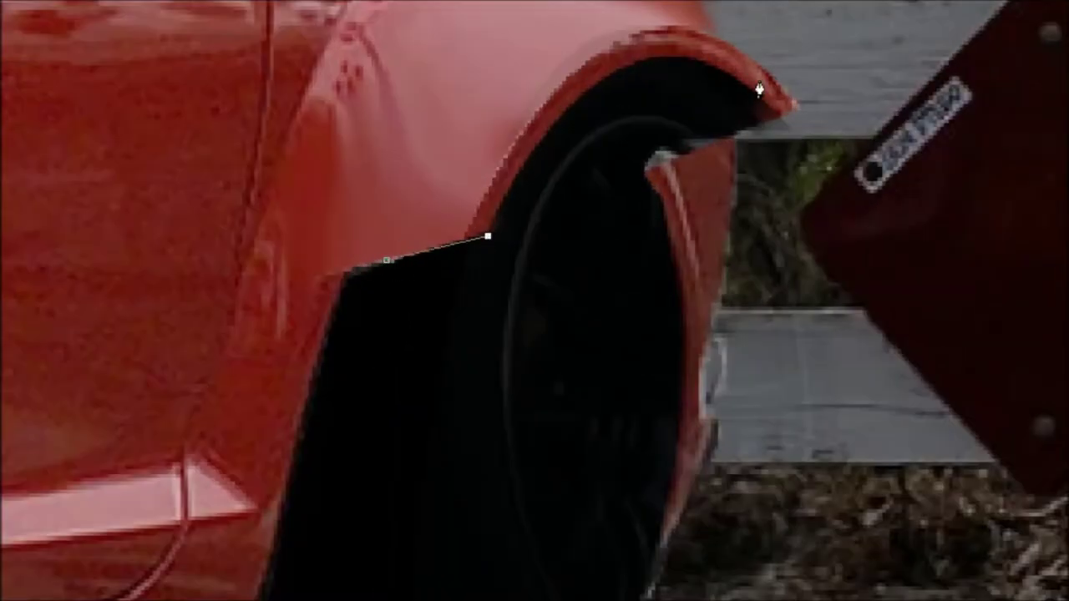
key("ctrl+Return")
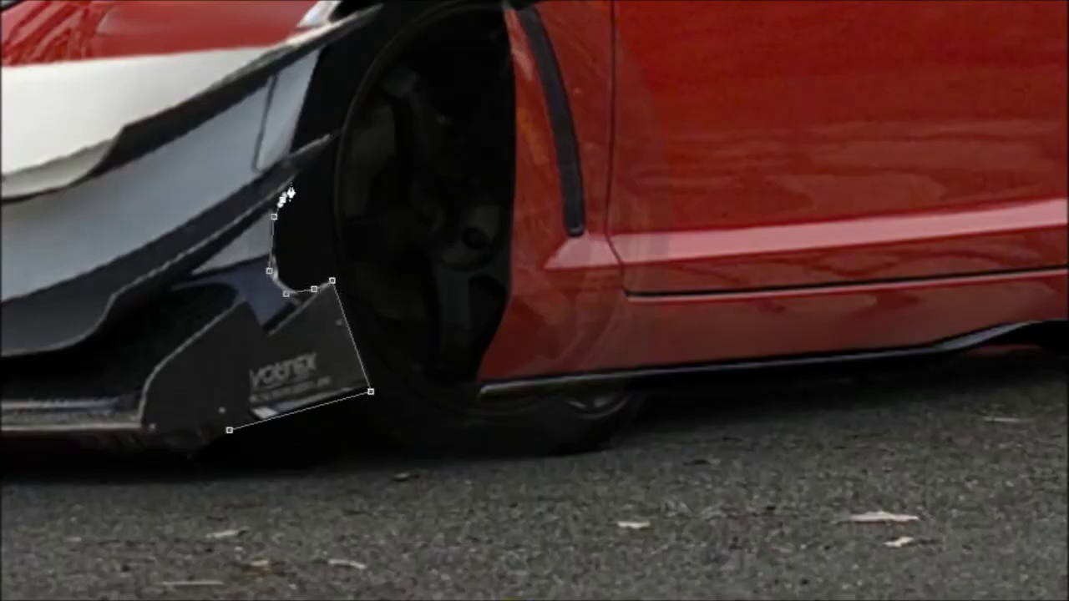
- Place Pen anchors up the race bumper's side edge beside the front wheel
left_click(296, 170)
left_click(287, 150)
left_click(329, 138)
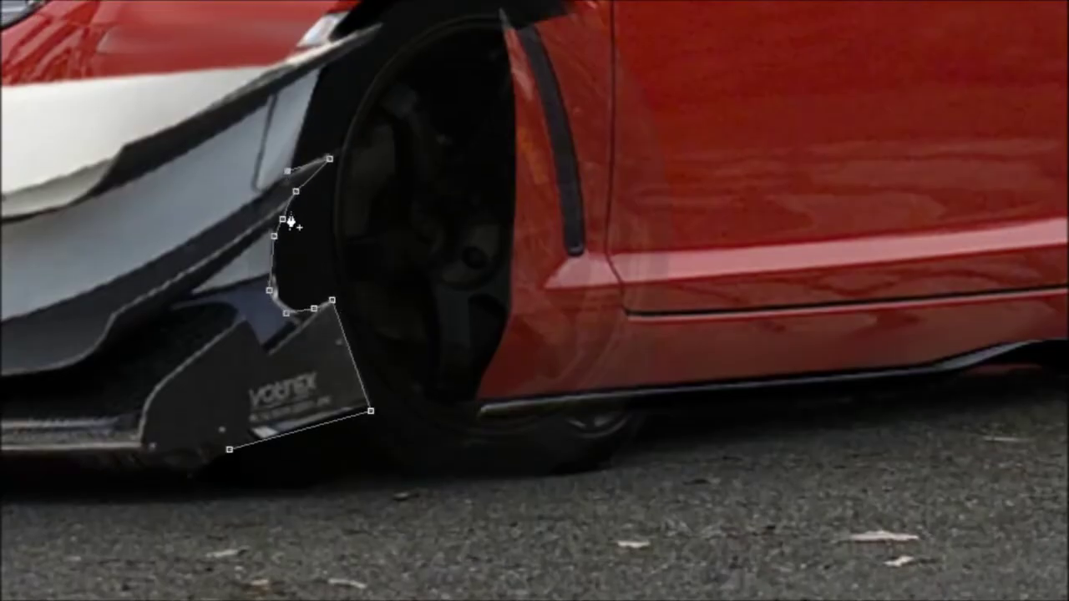
scroll(329, 138, "up", 5)
left_click(324, 163)
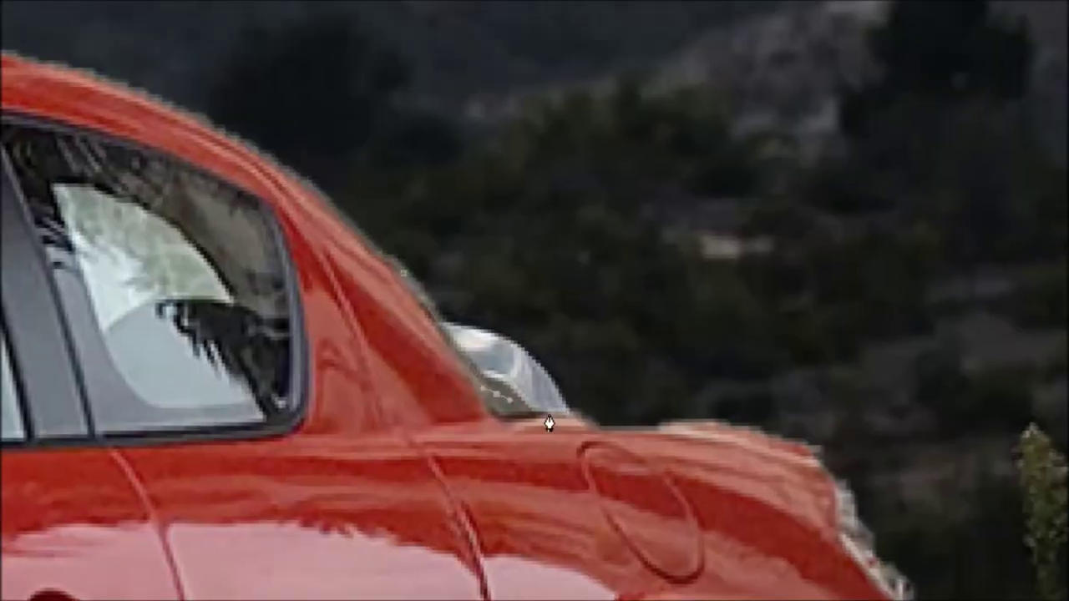
- Turn the closed, roof and headlight paths into selections while brushing in the black rear wing
right_click(386, 222)
left_click(518, 350)
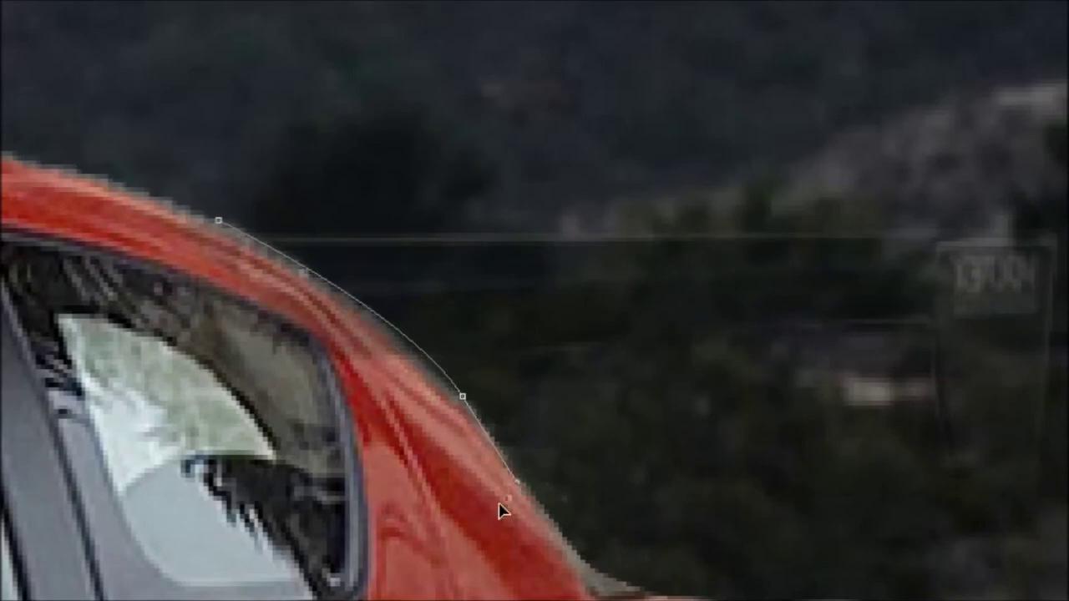
key("ctrl+Return")
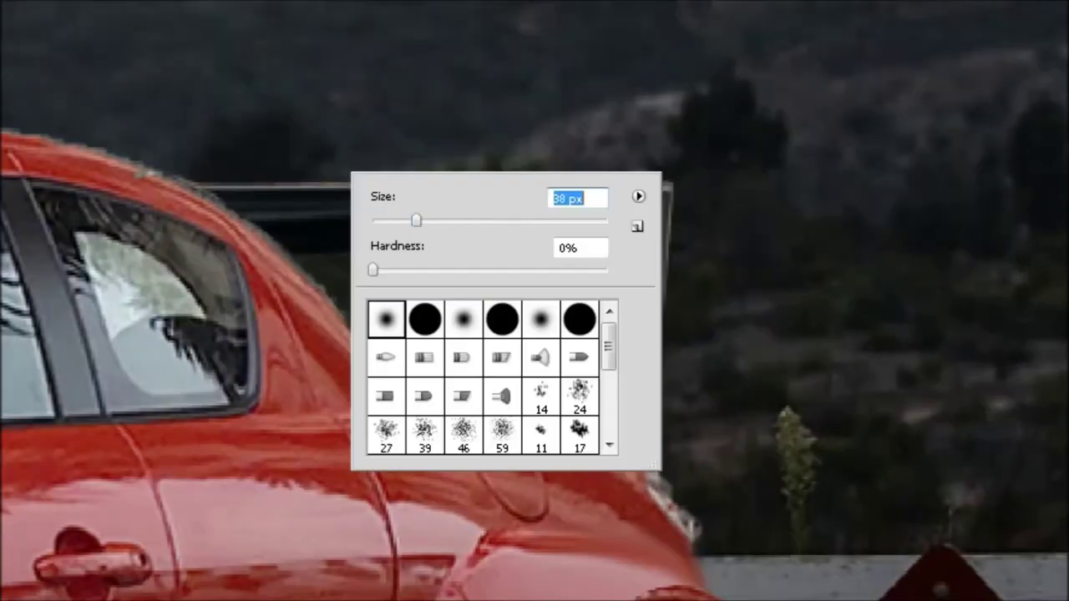
key("Return")
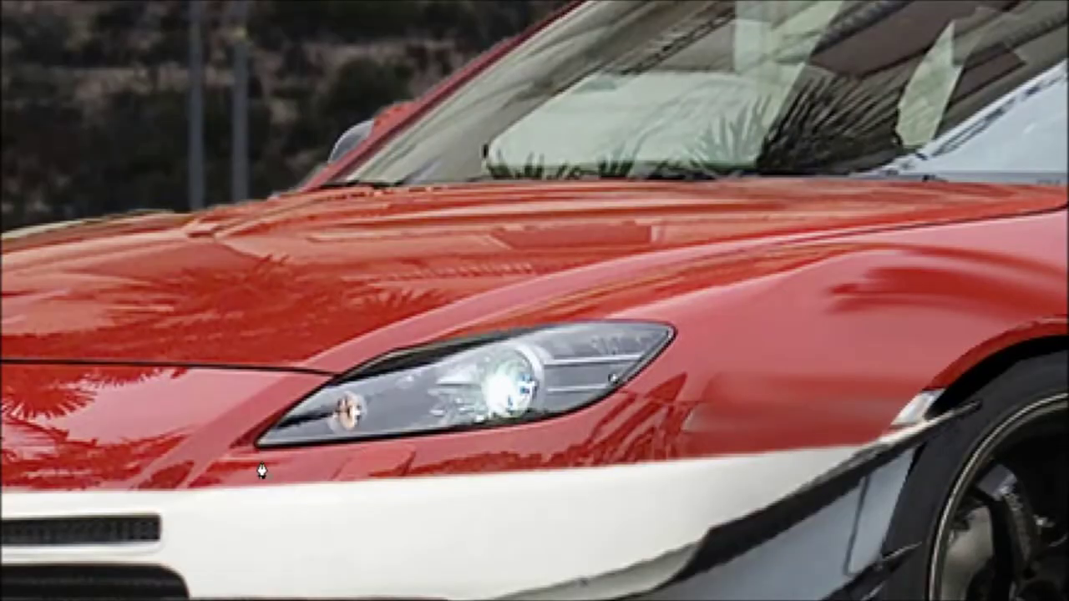
key("ctrl+Return")
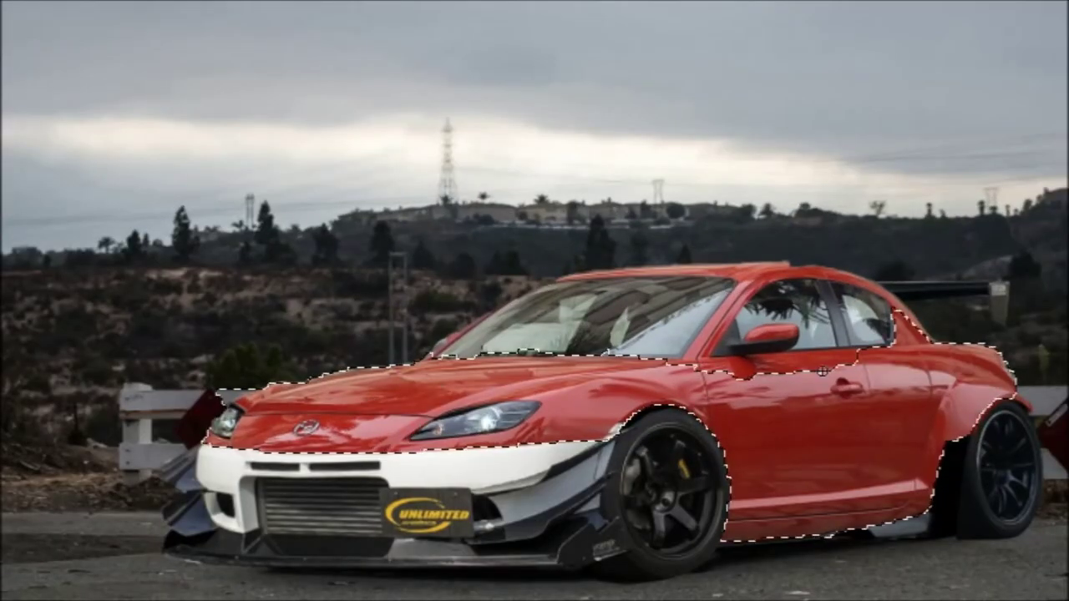
- Extend the selection and apply a pink hue shift to the bumper with Hue/Saturation
left_click_drag(785, 271, 603, 271)
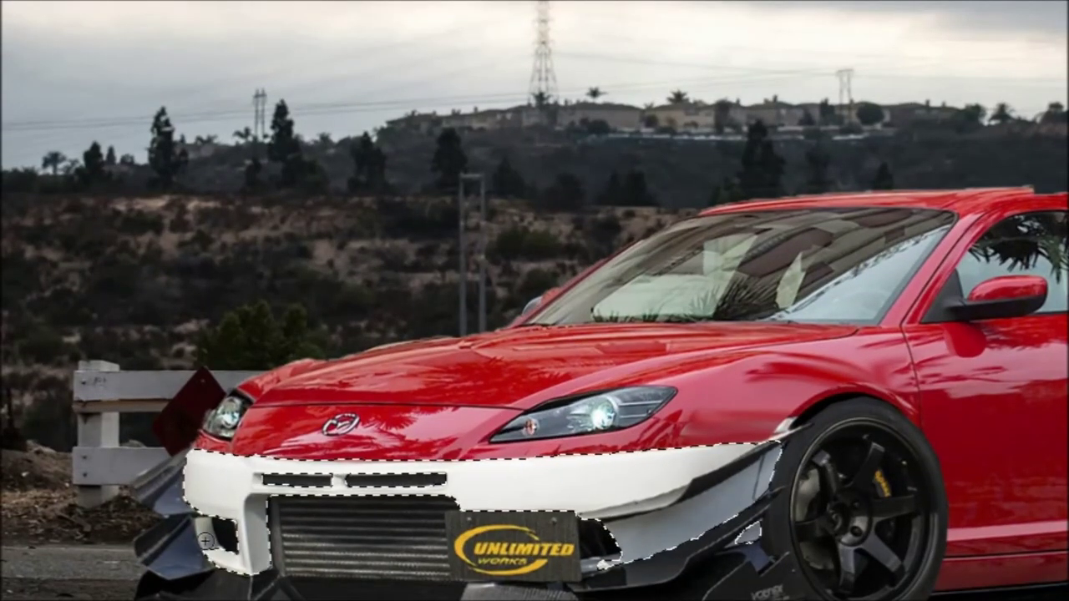
key("ctrl+u")
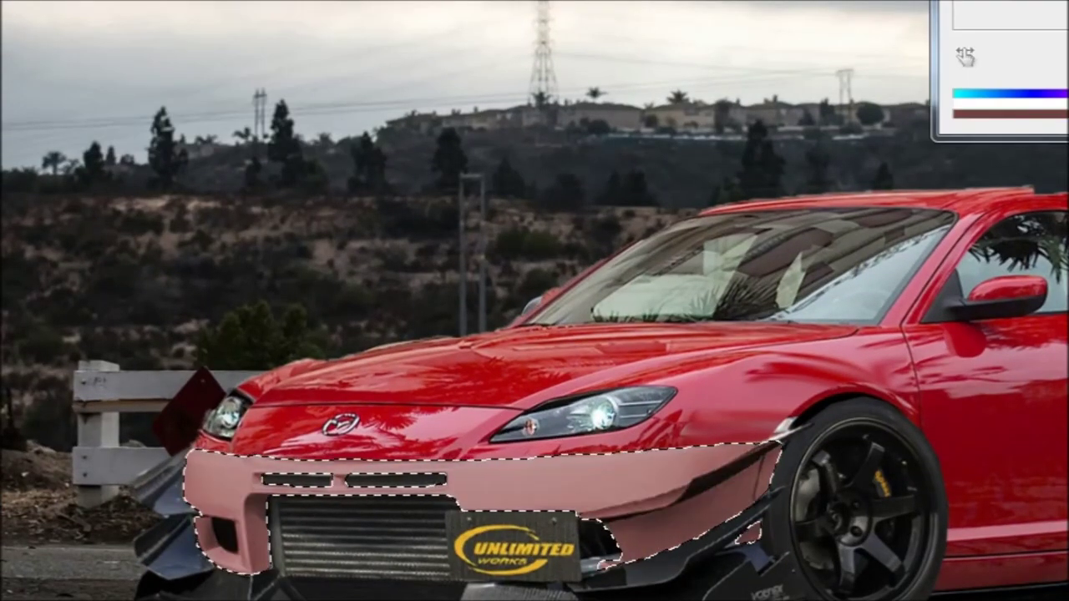